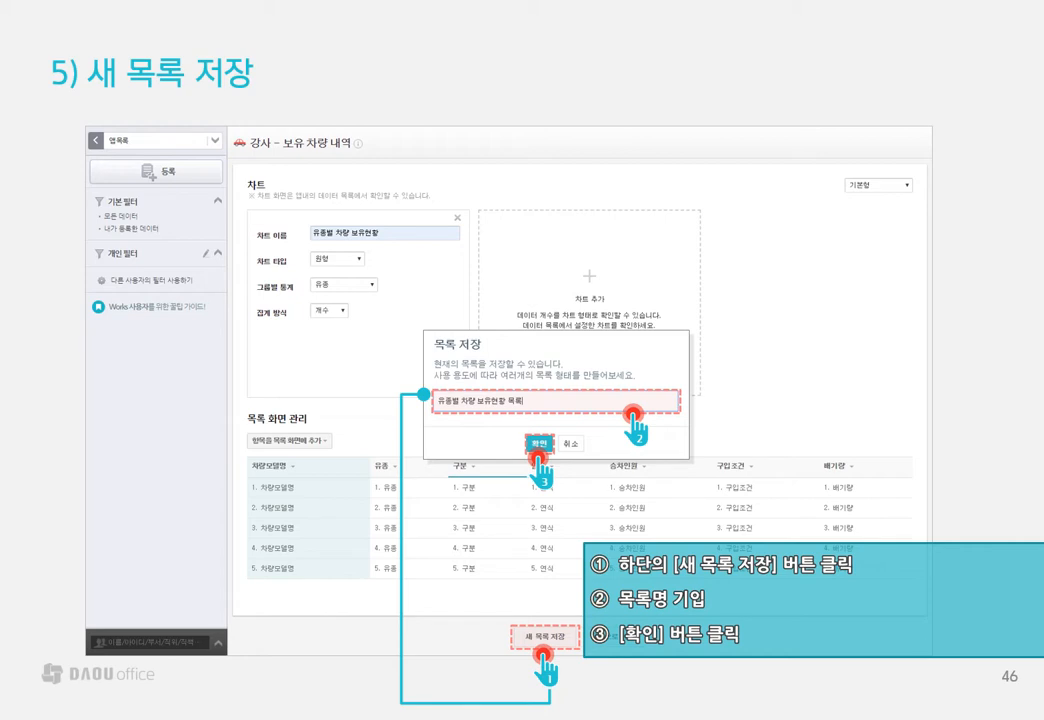
key("Right")
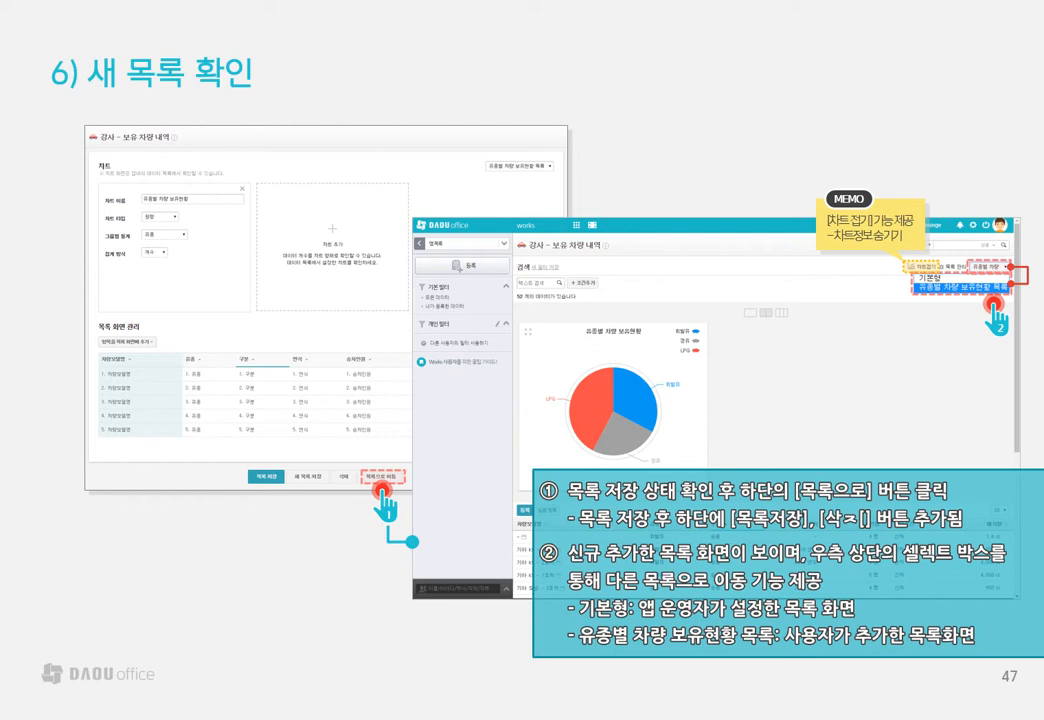
key("Right")
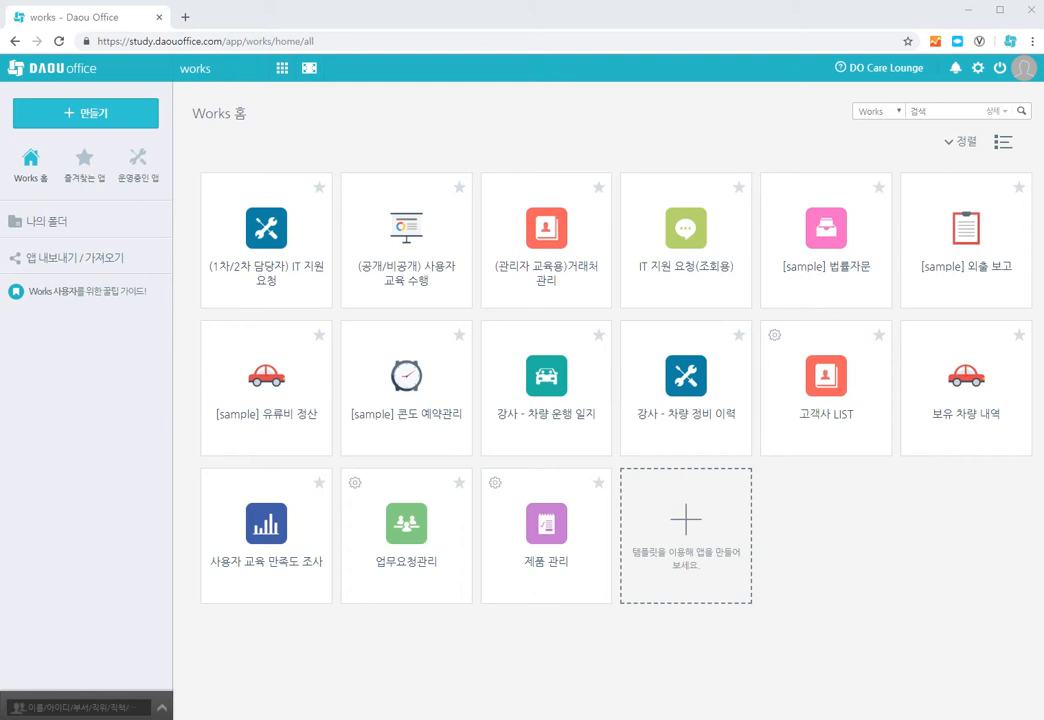
Open list management (목록 관리) for the 보유 차량 내역 app and add a new chart.
left_click(946, 427)
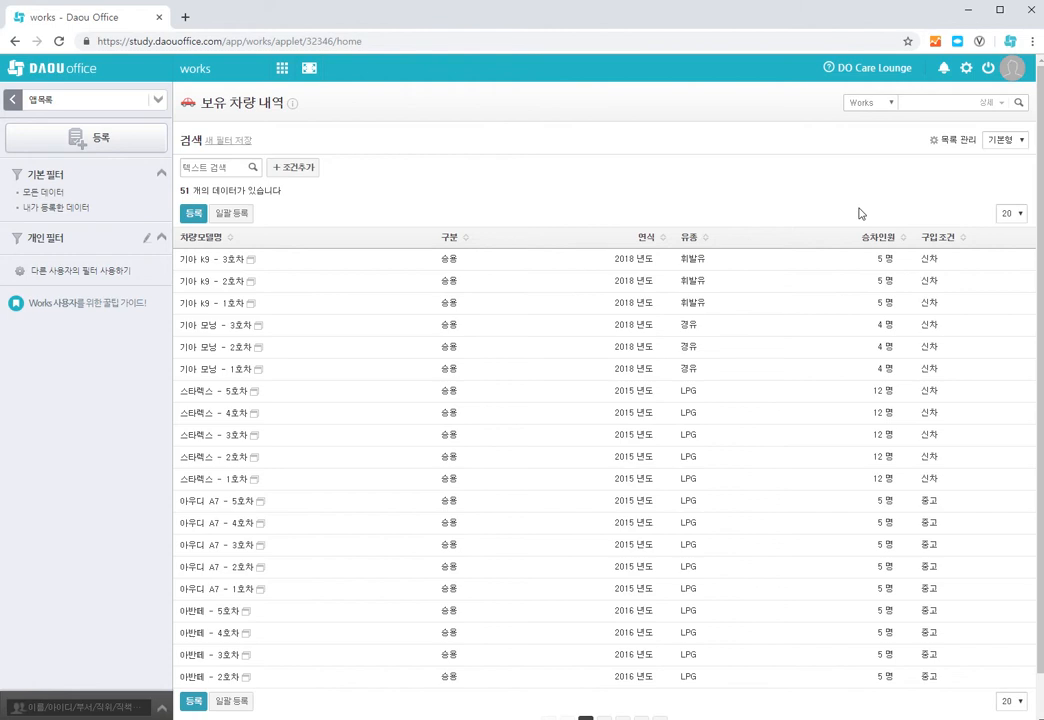
left_click(958, 145)
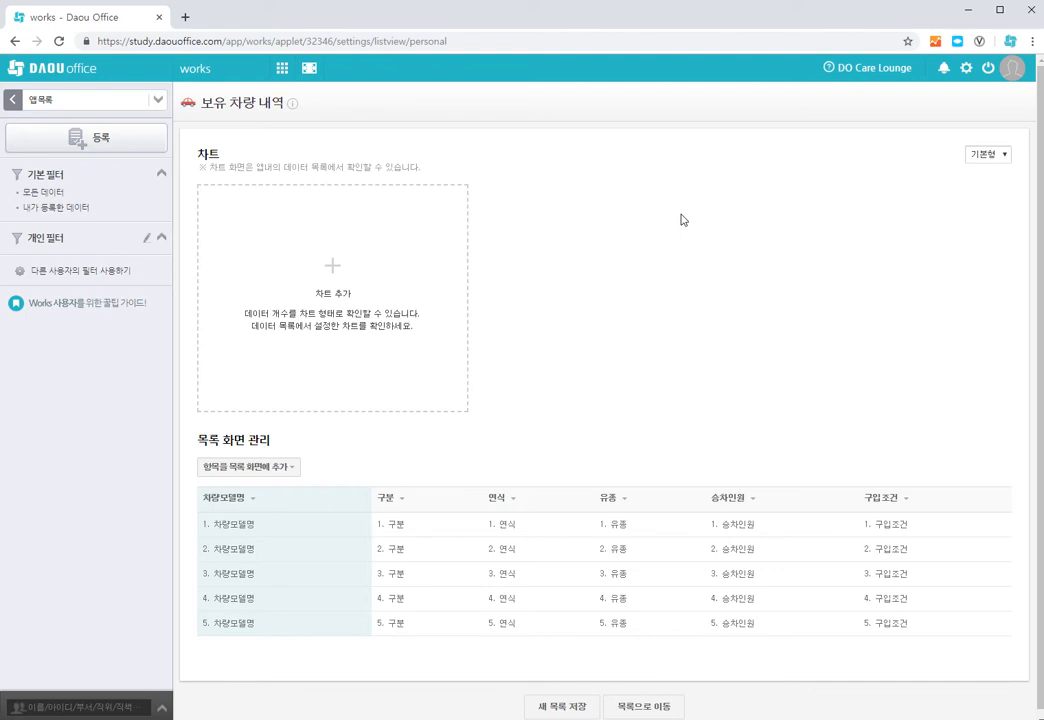
left_click(339, 270)
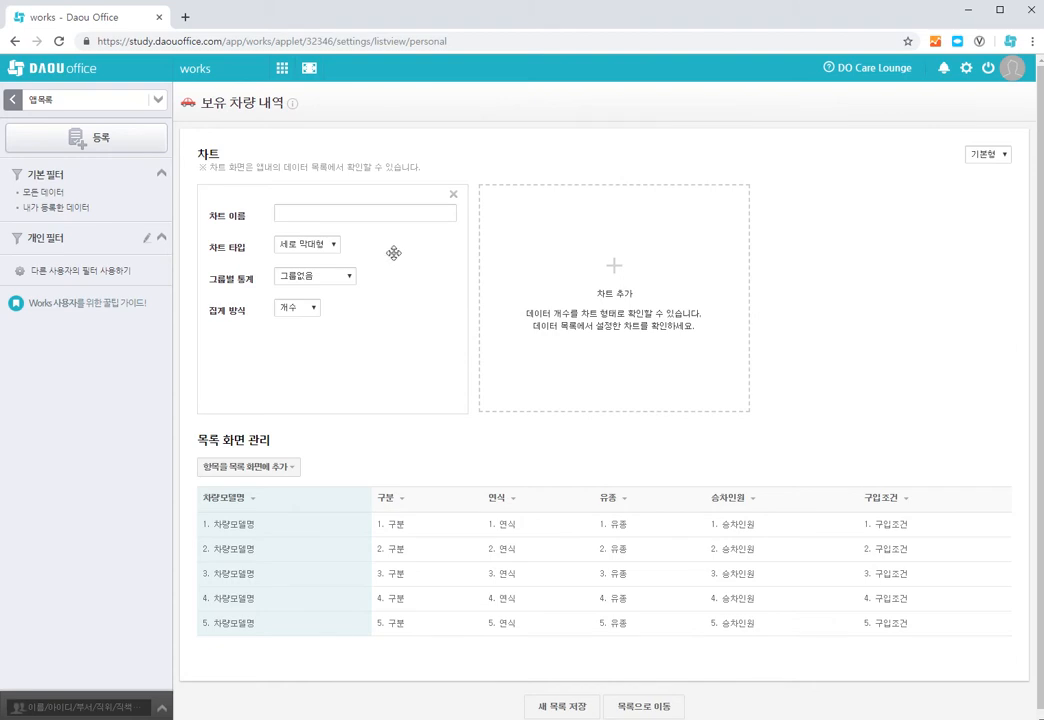
Name the new chart 유종 현황 통계, set its type to 원형 and group its statistics by 유종.
left_click(365, 213)
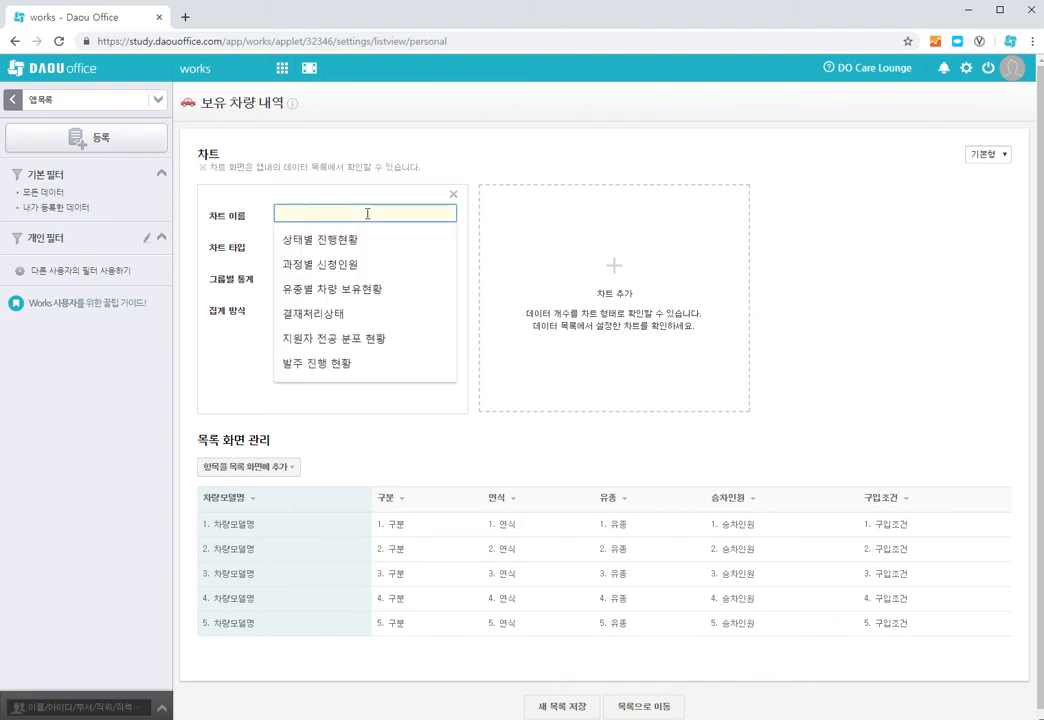
type("유")
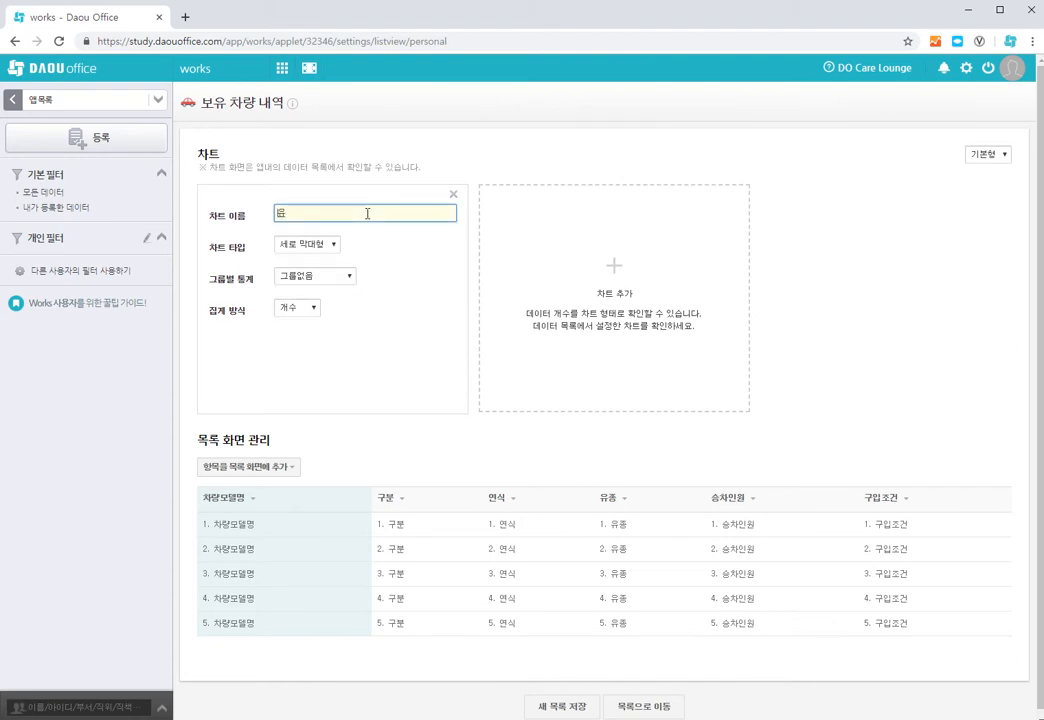
type("종 ㅊ현황 통계")
left_click(333, 244)
left_click(302, 283)
left_click(337, 284)
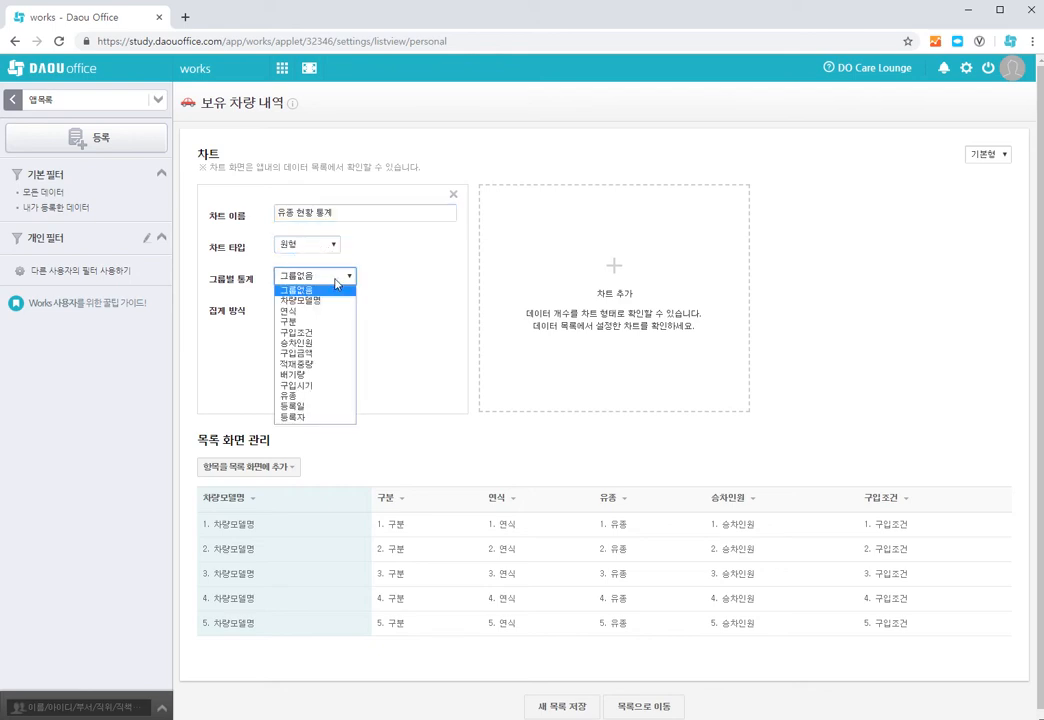
left_click(335, 396)
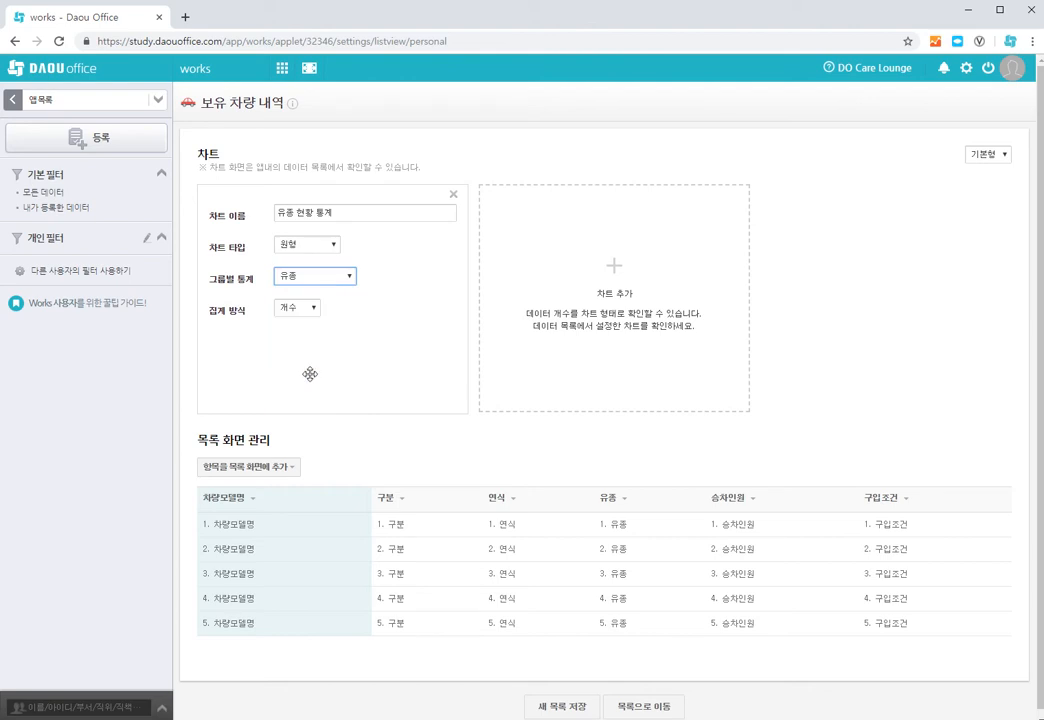
Add a second chart named 연식 현황 통계 and group its statistics by 연식, keeping the 세로 막대형 type.
left_click(613, 271)
left_click(596, 212)
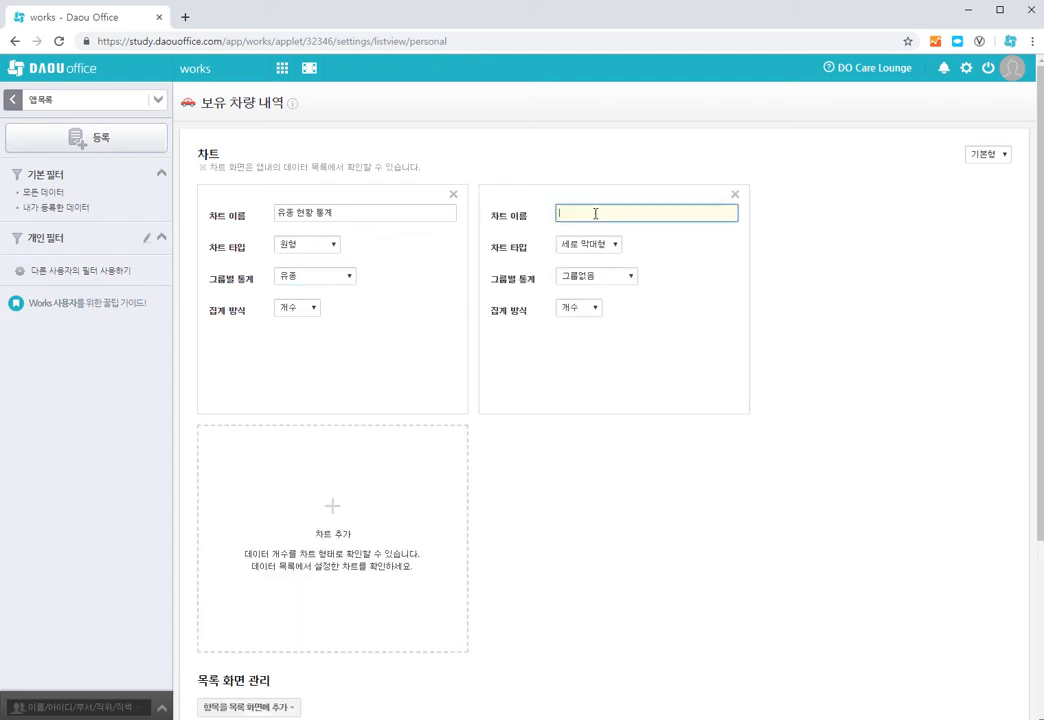
type("변")
type("식")
type(" 현황표")
type("계")
left_click(600, 250)
left_click(600, 250)
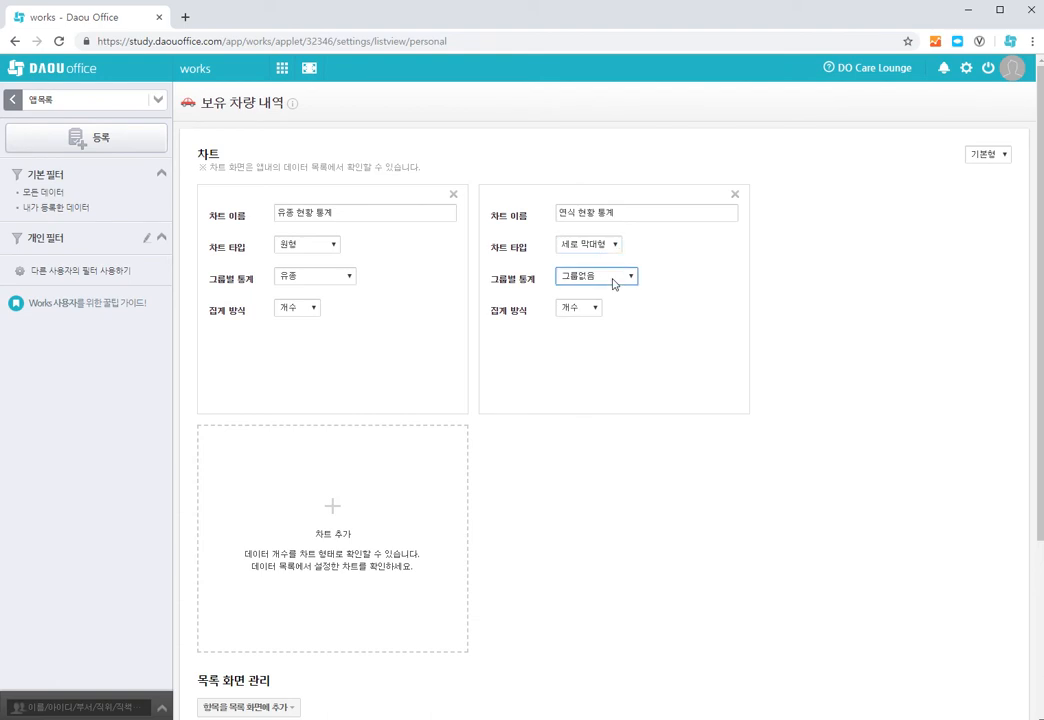
left_click(617, 280)
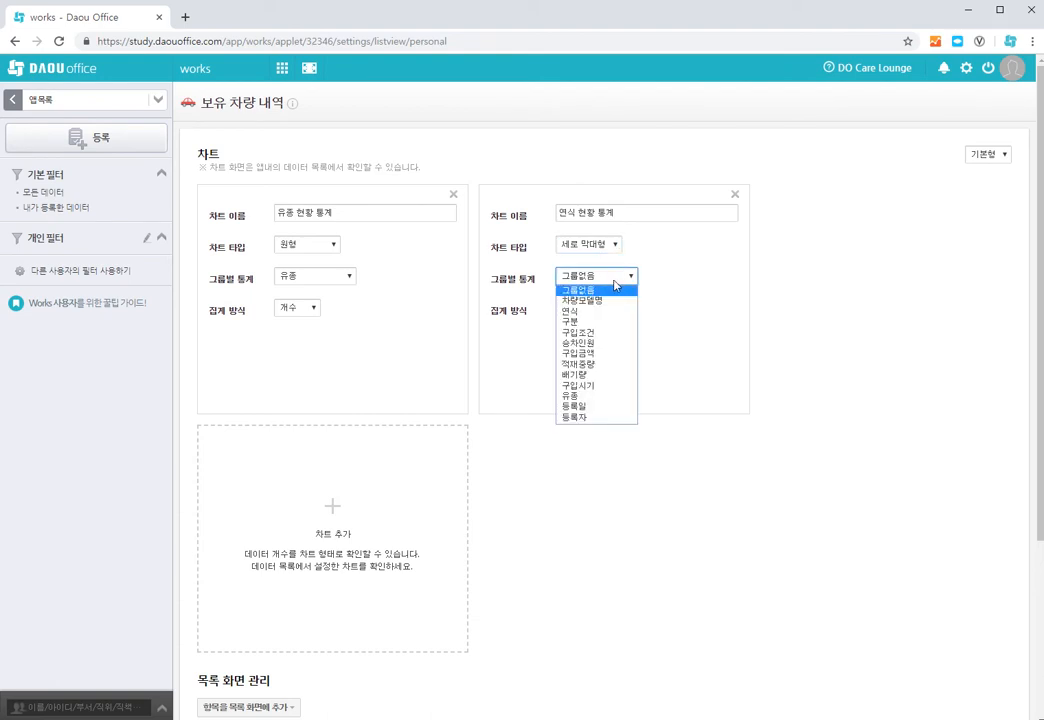
left_click(598, 311)
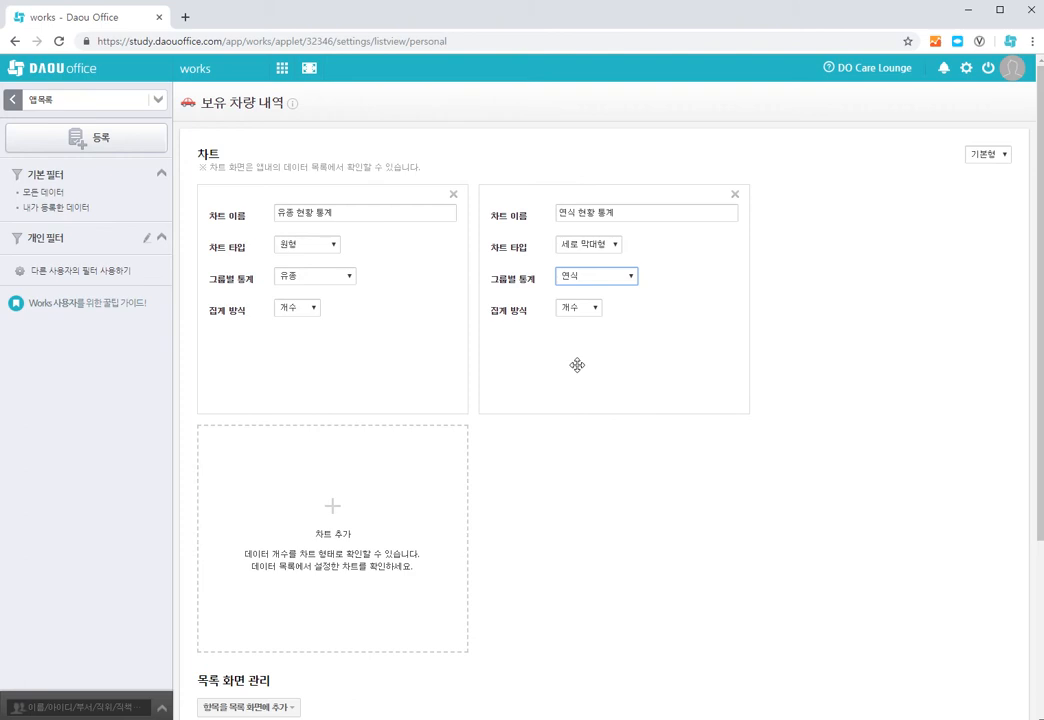
Add the 배기량 item as a column of the list screen.
scroll(577, 365, "down", 3)
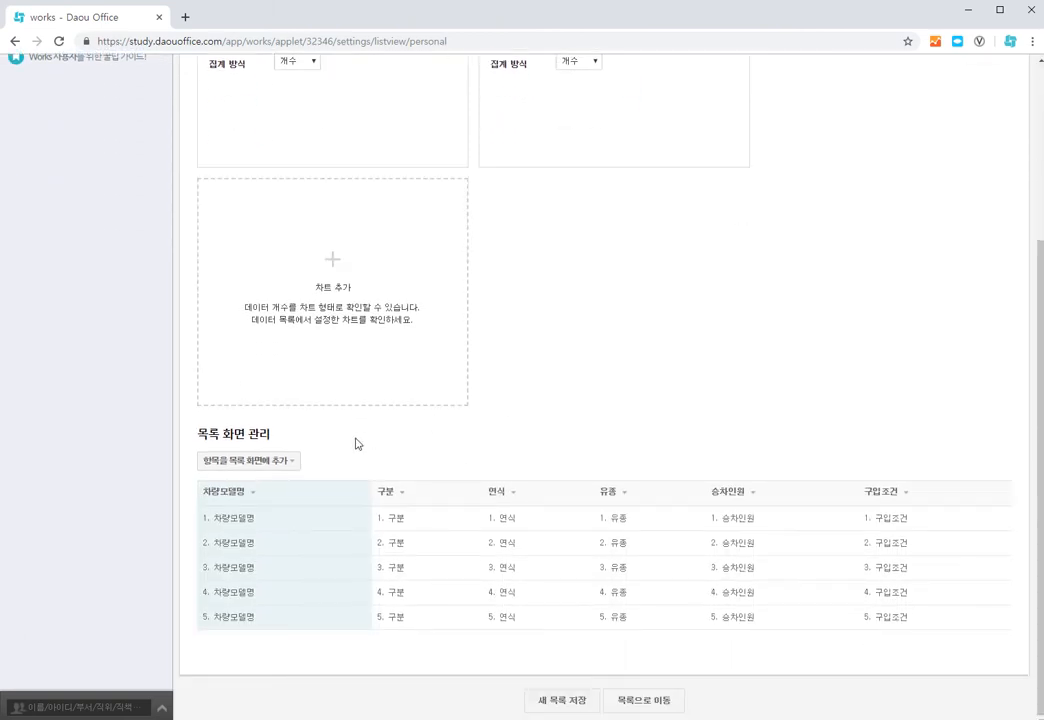
left_click(294, 463)
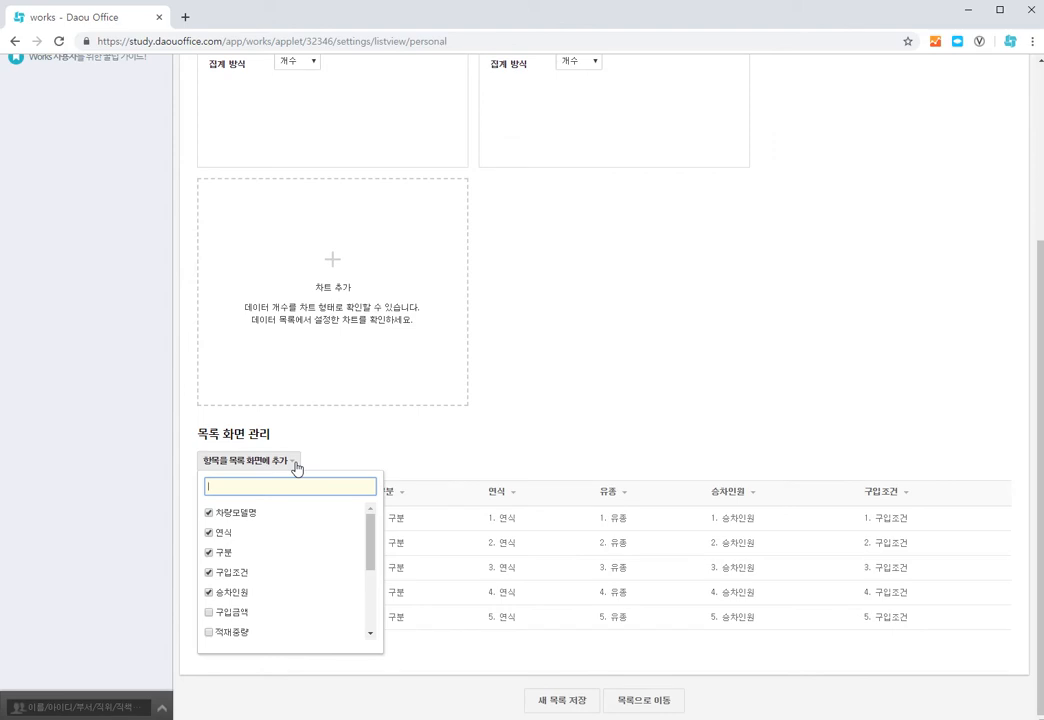
scroll(270, 562, "down", 3)
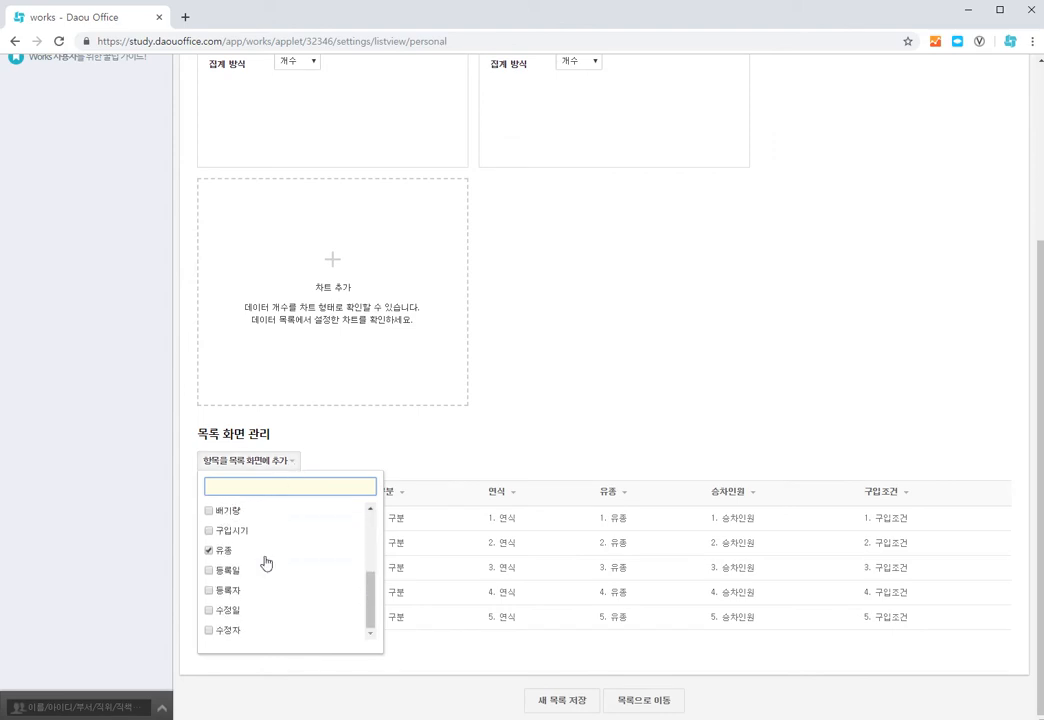
left_click(210, 512)
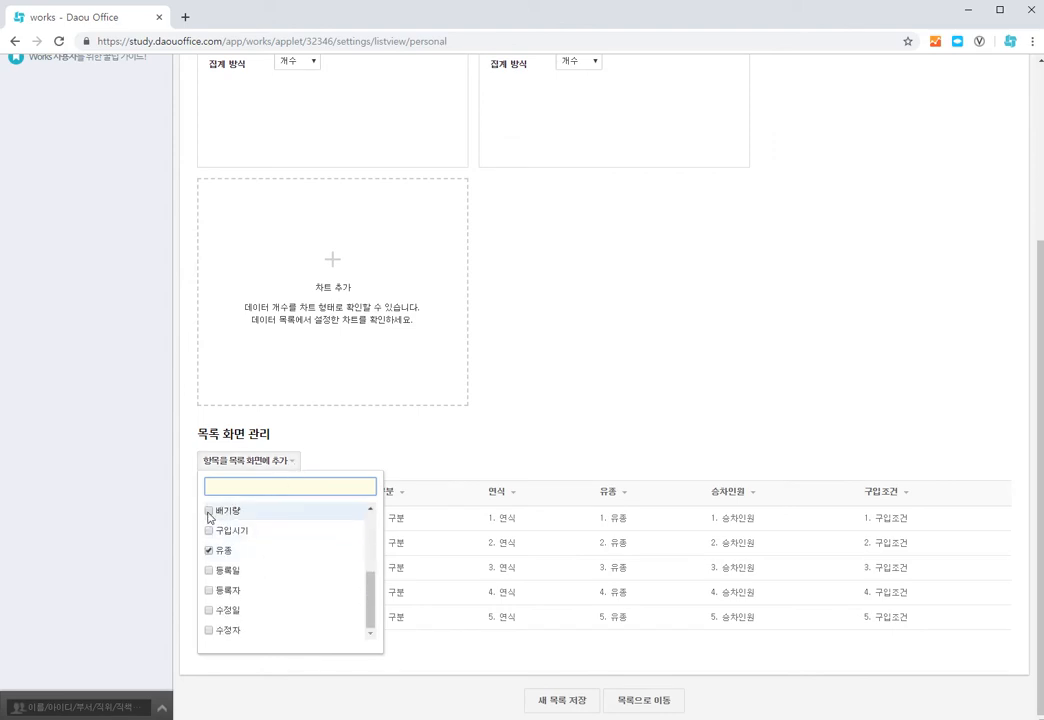
left_click(476, 454)
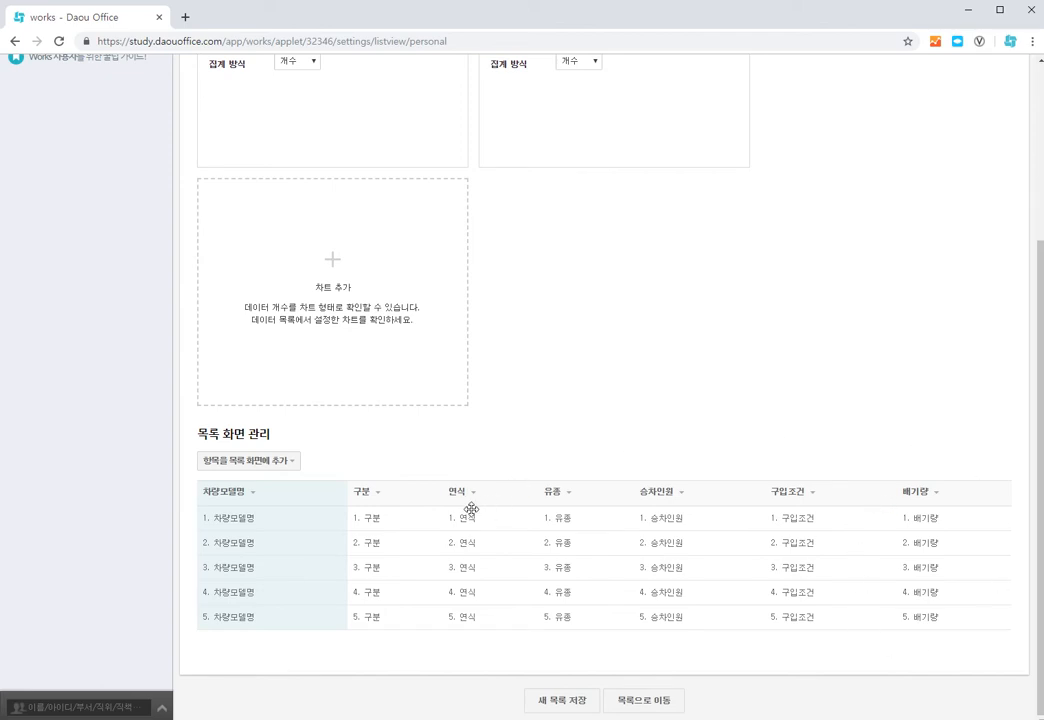
Move the 연식 column ahead of 구분 and sort the list by 유종 in ascending order.
left_click_drag(461, 503, 350, 505)
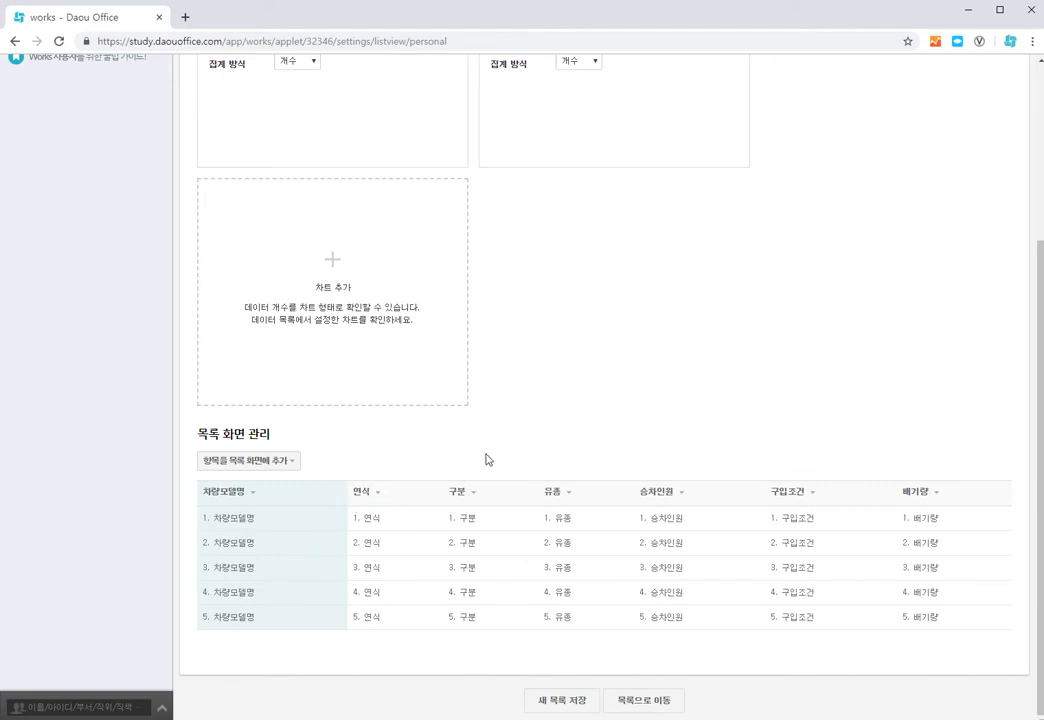
left_click(570, 496)
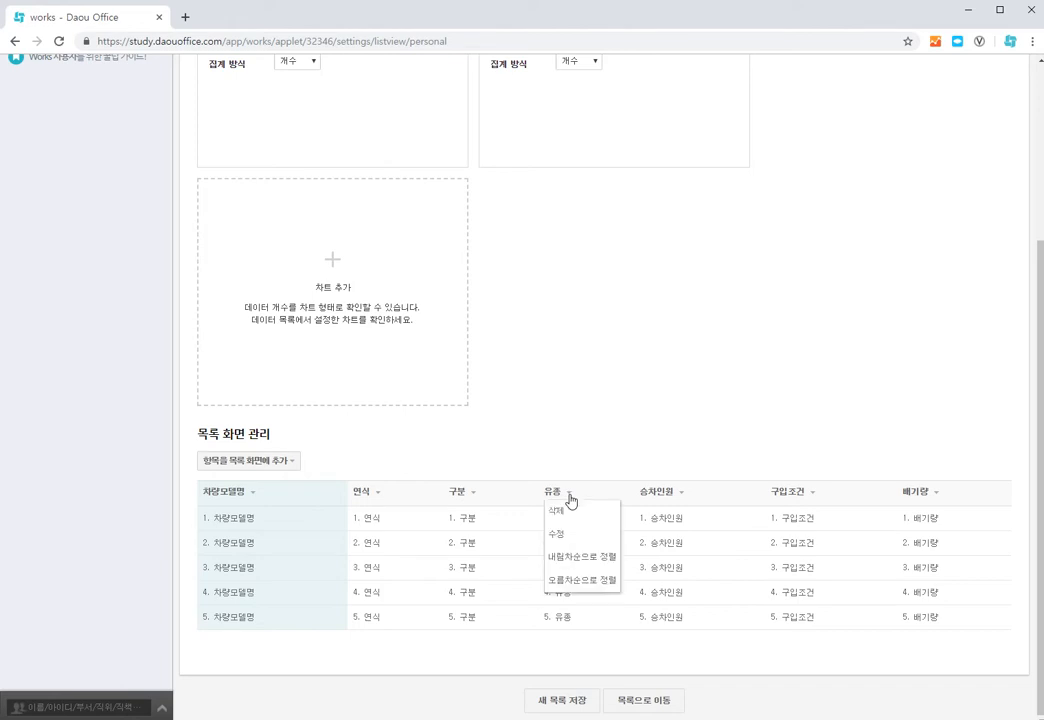
left_click(575, 582)
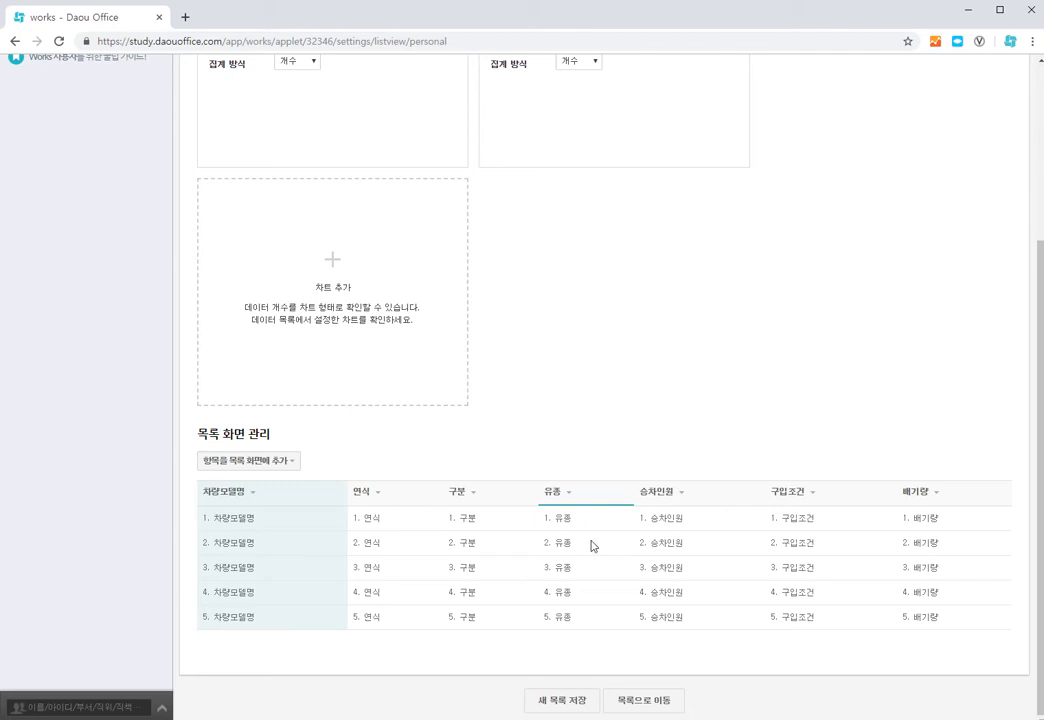
Save the layout as a new list named 유종_연식 목록 and go to the app's data list.
left_click(566, 705)
left_click(461, 401)
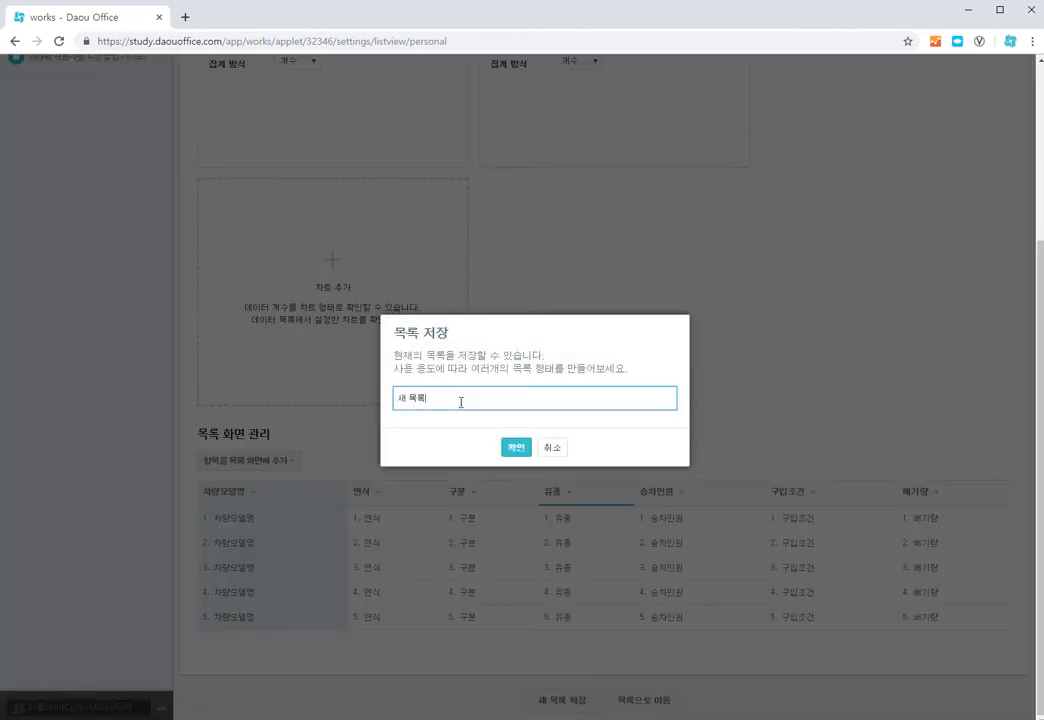
key("BackSpace")
key("BackSpace")
key("BackSpace")
key("BackSpace")
type("유종_연식별록")
left_click(514, 449)
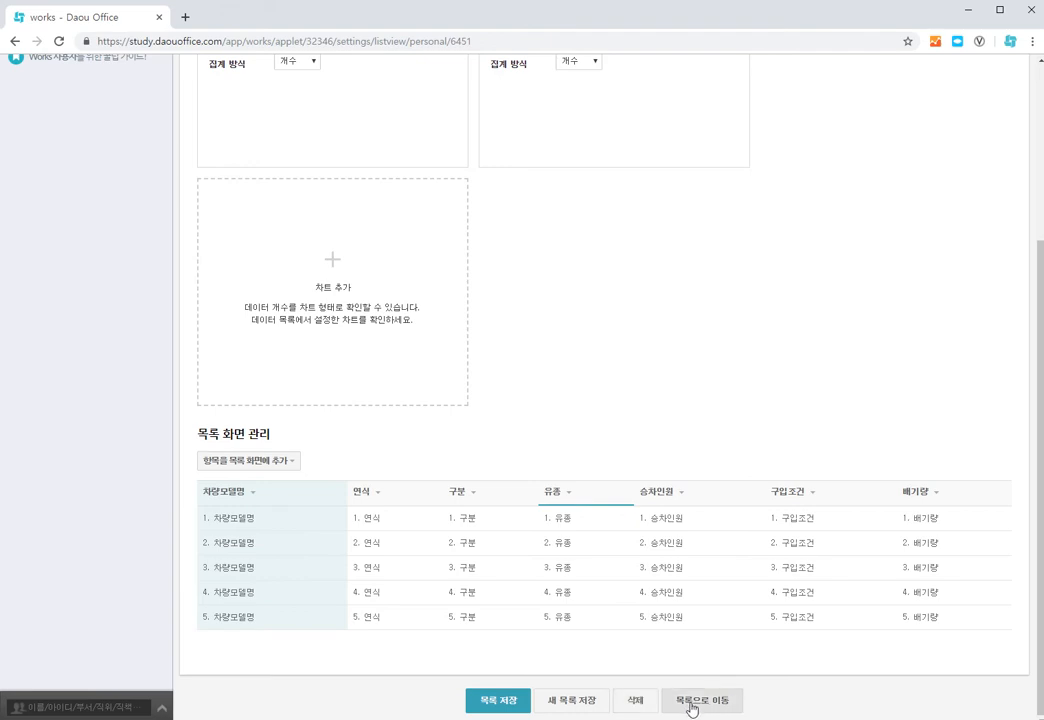
left_click(690, 706)
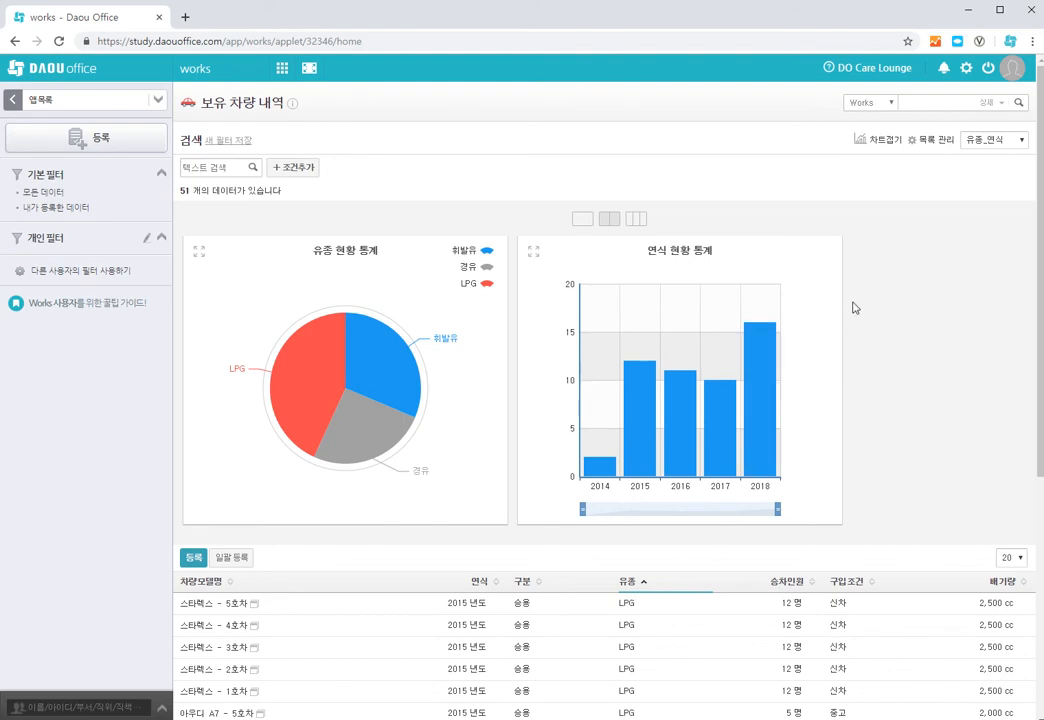
Collapse the charts above the data list and show them again.
left_click(883, 146)
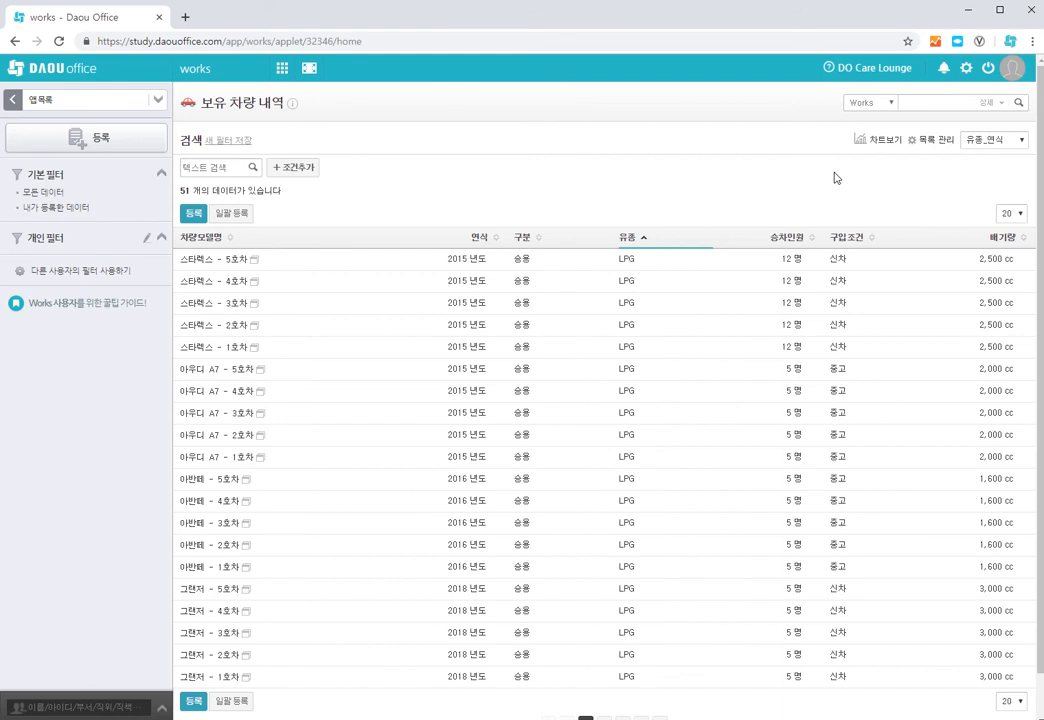
left_click(880, 146)
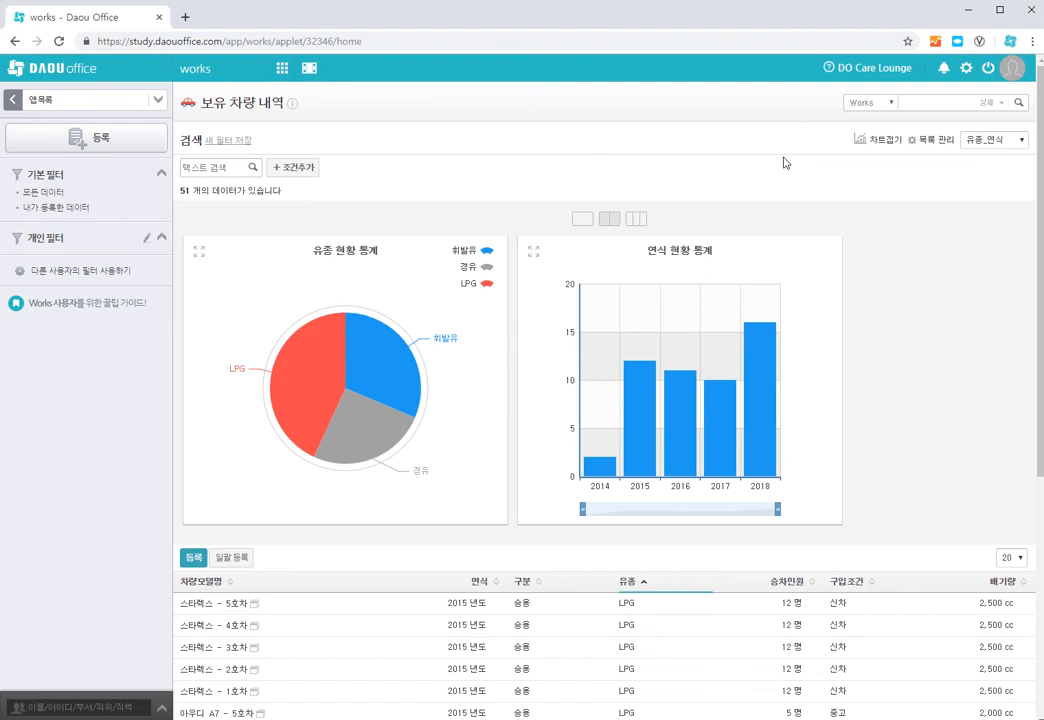
Switch the data list to the 기본형 layout and back to 유종_연식 목록 to compare them.
left_click(1024, 142)
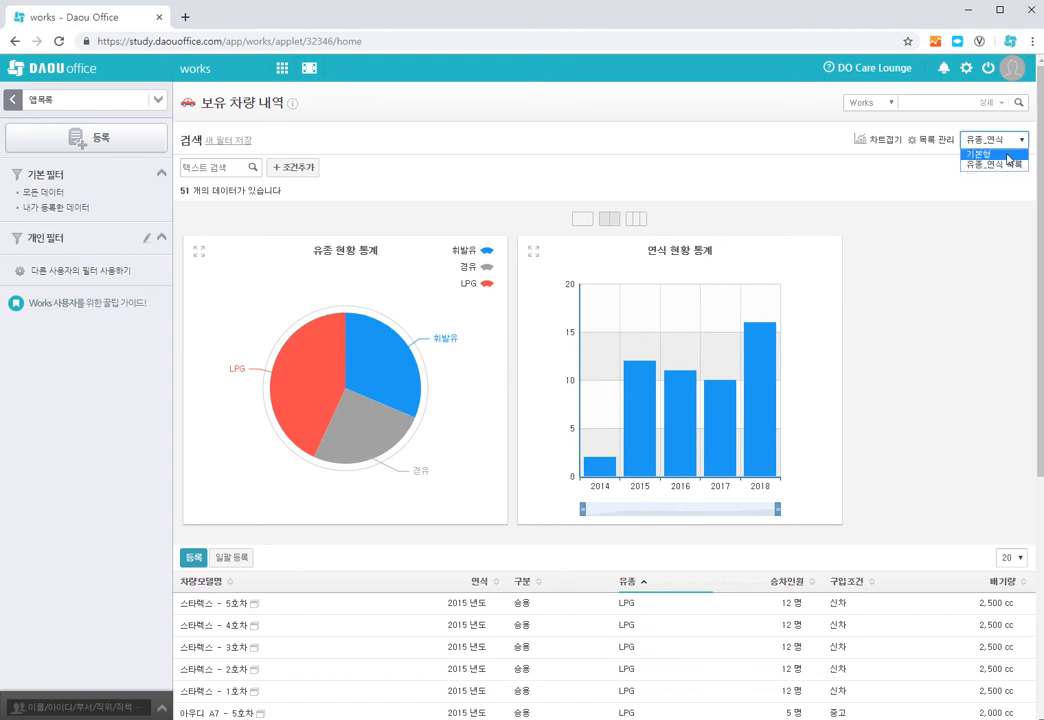
left_click(978, 154)
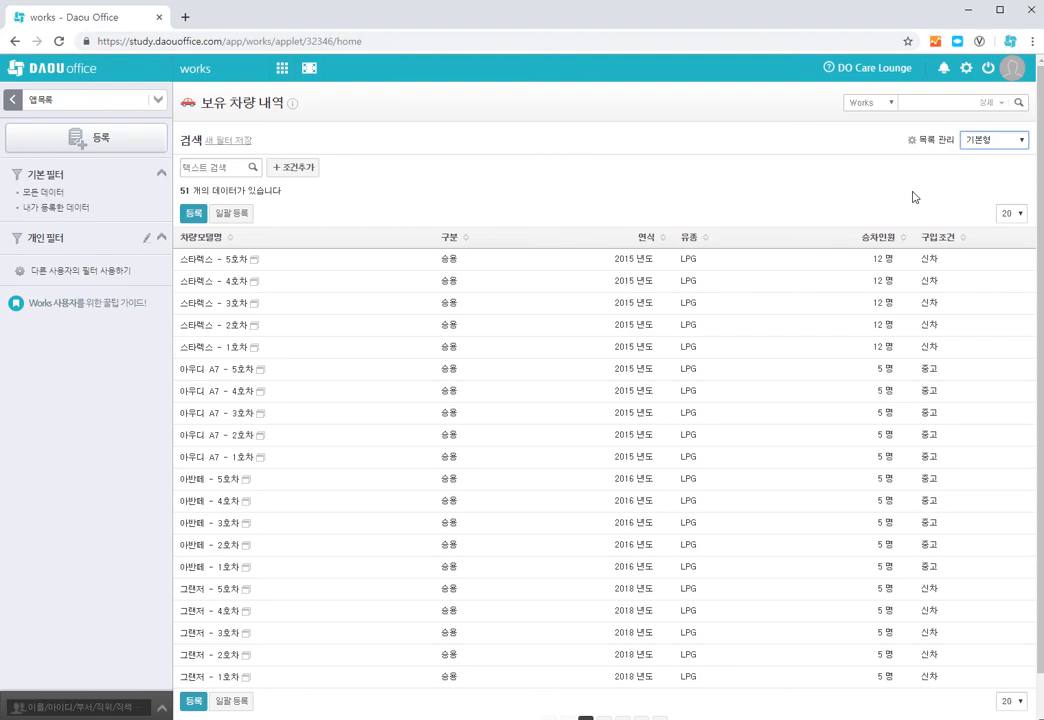
left_click(1020, 143)
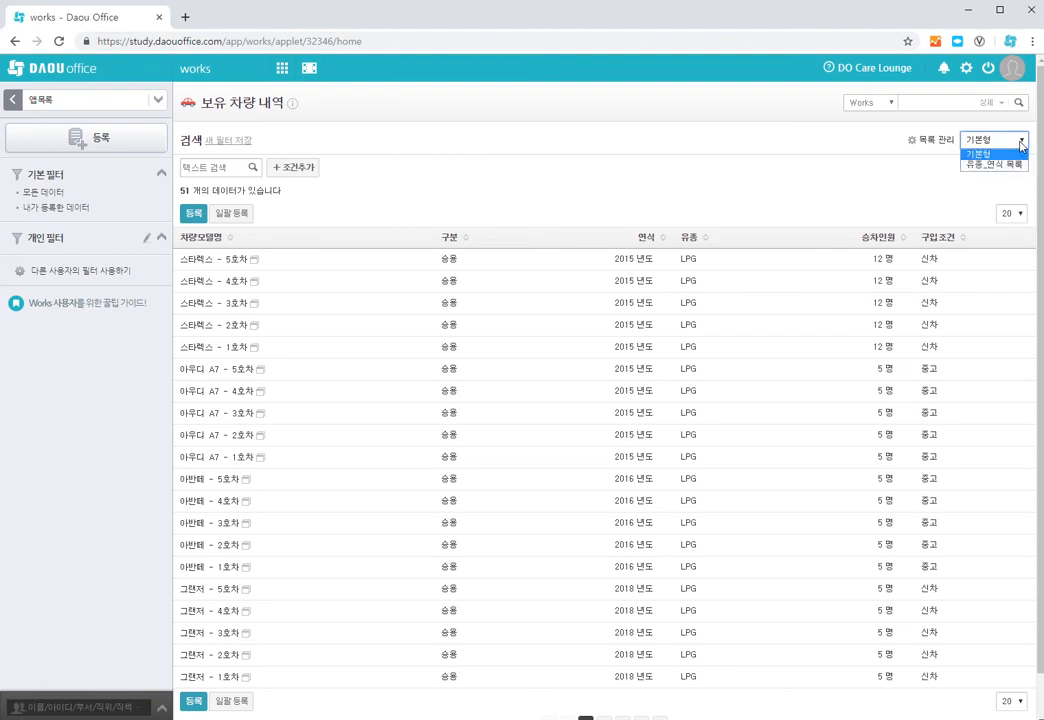
left_click(1012, 164)
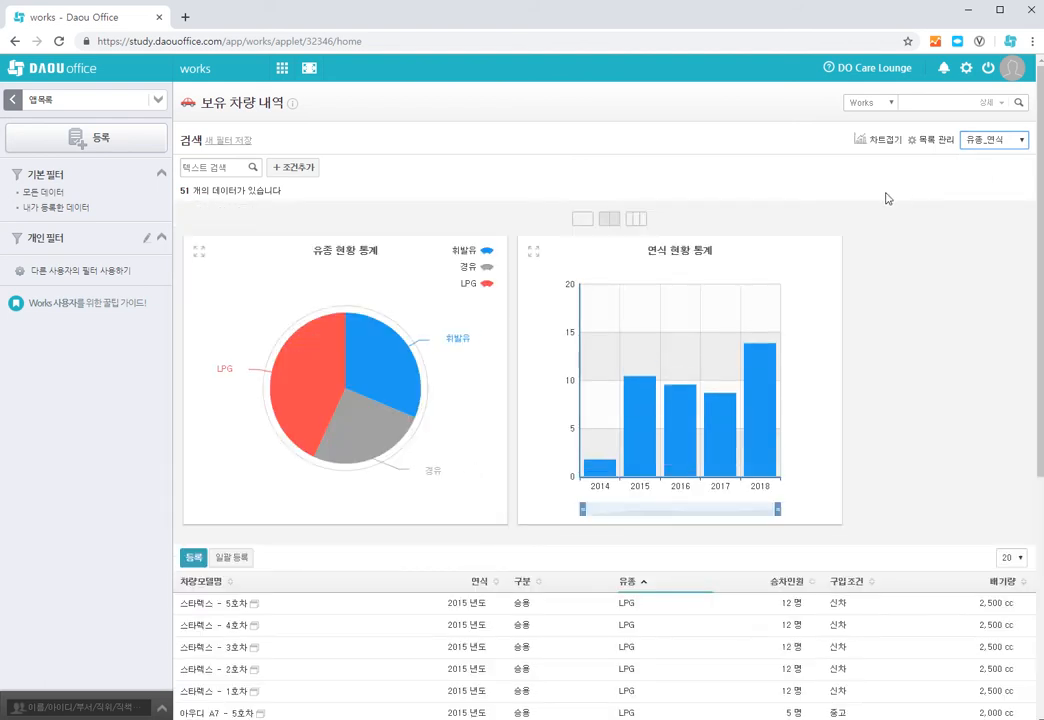